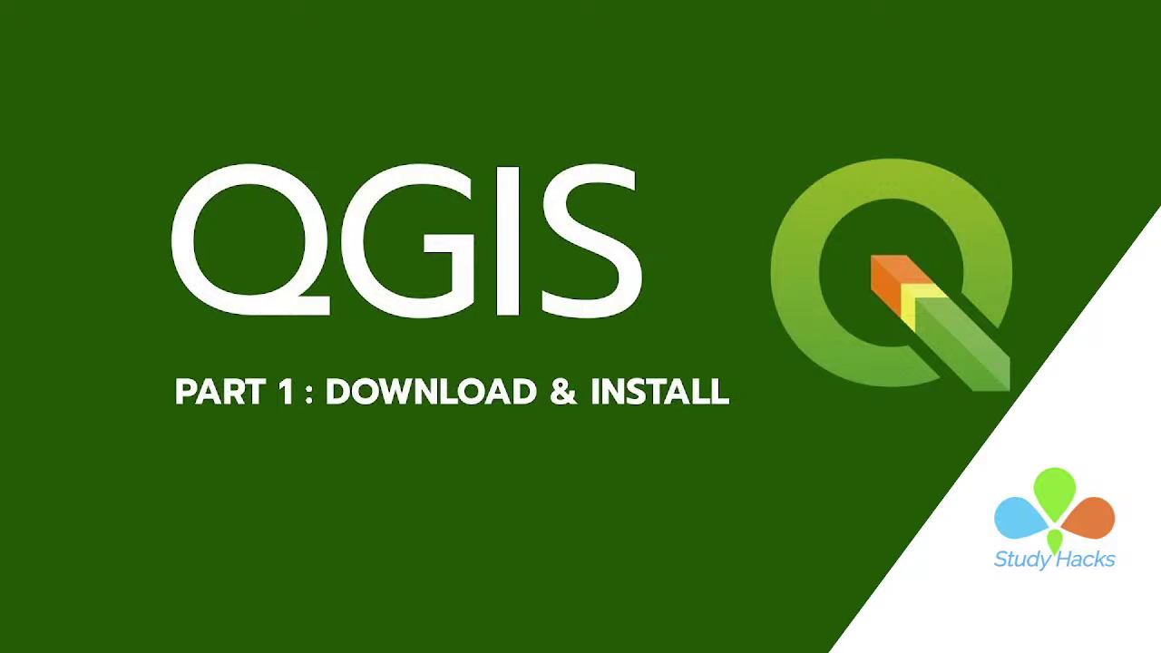
# Step: Leave the slide show, switch to Chrome, search the web for QGIS and open the official QGIS project site
pyautogui.press('Escape')
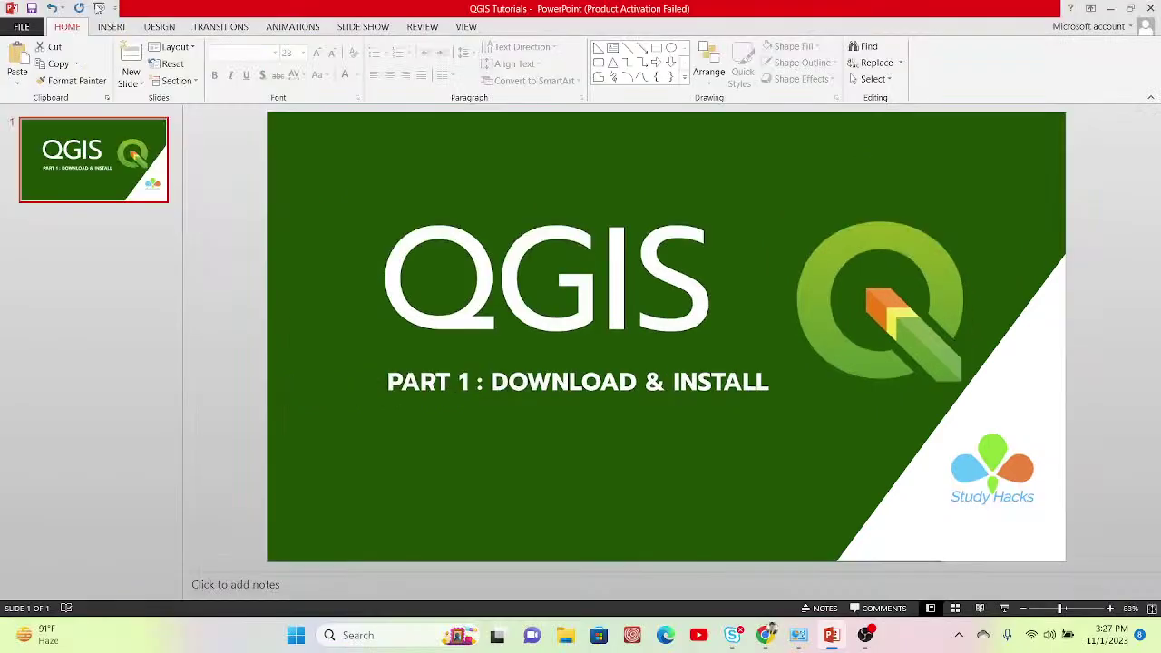
pyautogui.click(765, 635)
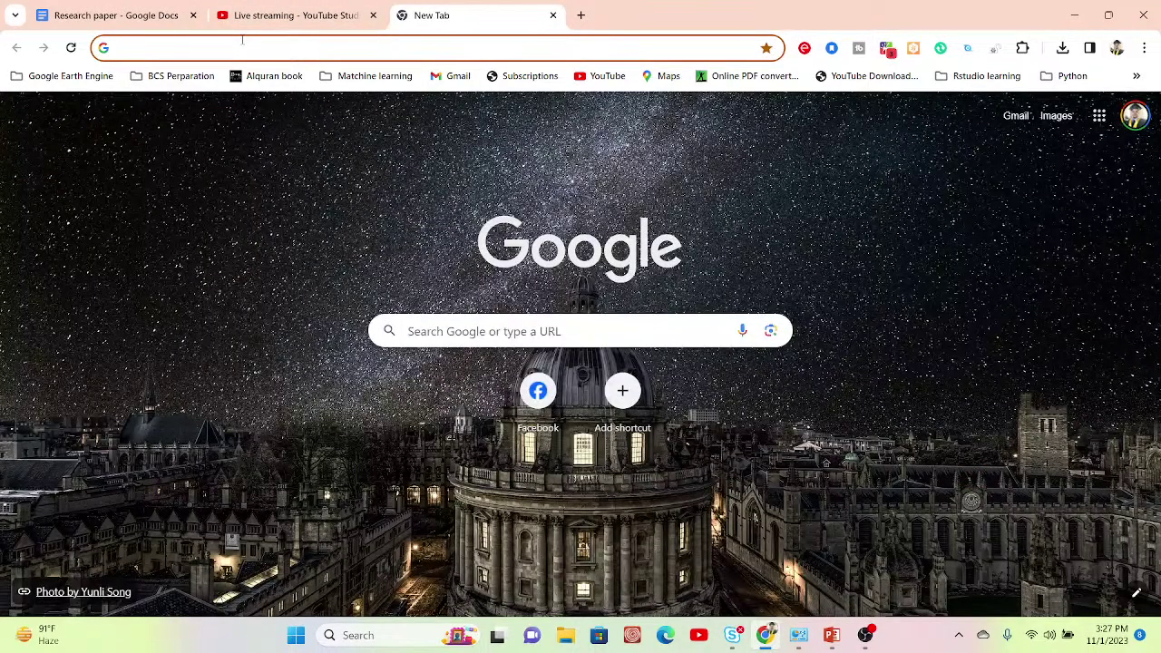
pyautogui.write('QGIS')
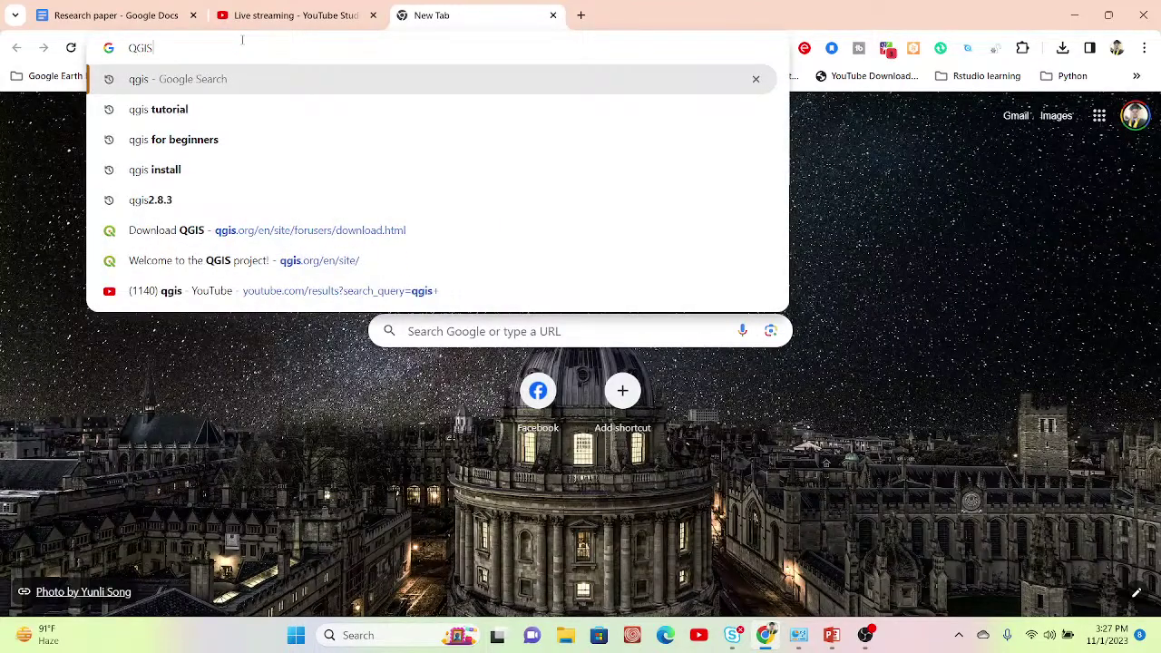
pyautogui.press('Return')
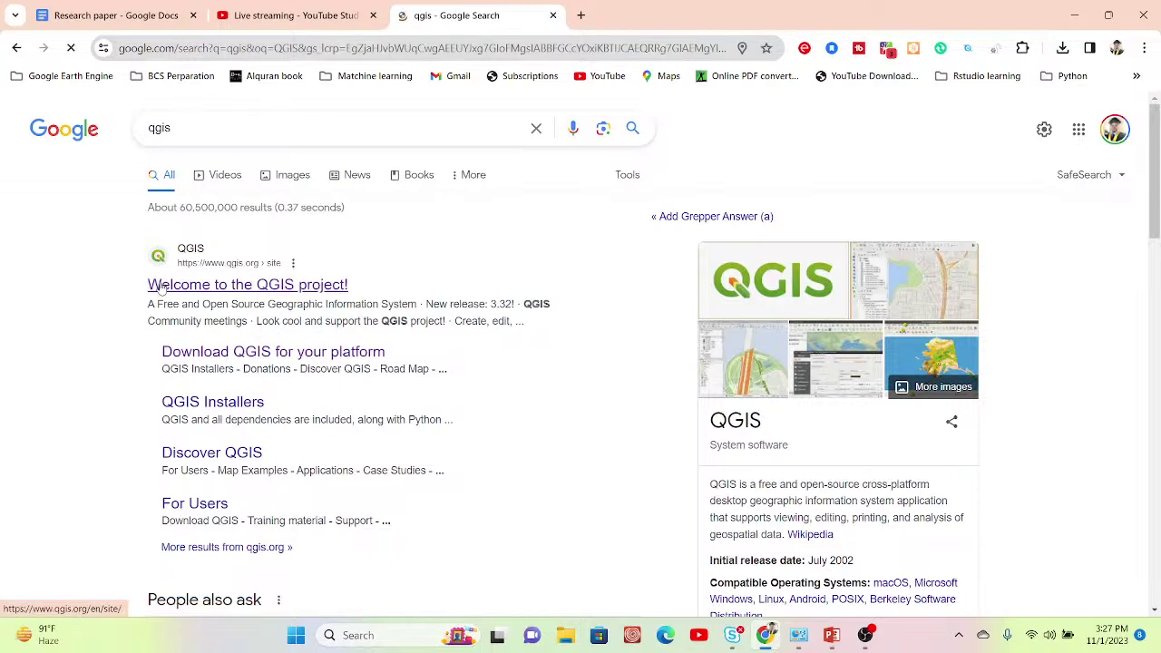
pyautogui.click(258, 286)
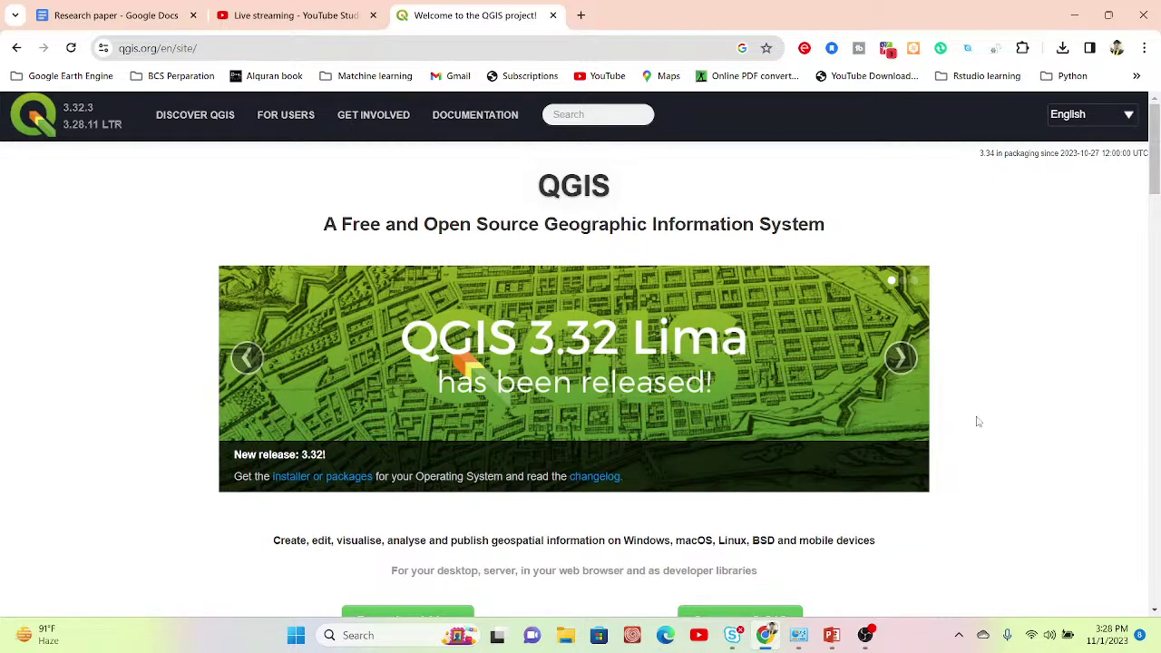
# Step: Go to the site's download page and start downloading the QGIS 3.28 LTR installer for Windows
pyautogui.scroll(-1, 1155, 186)
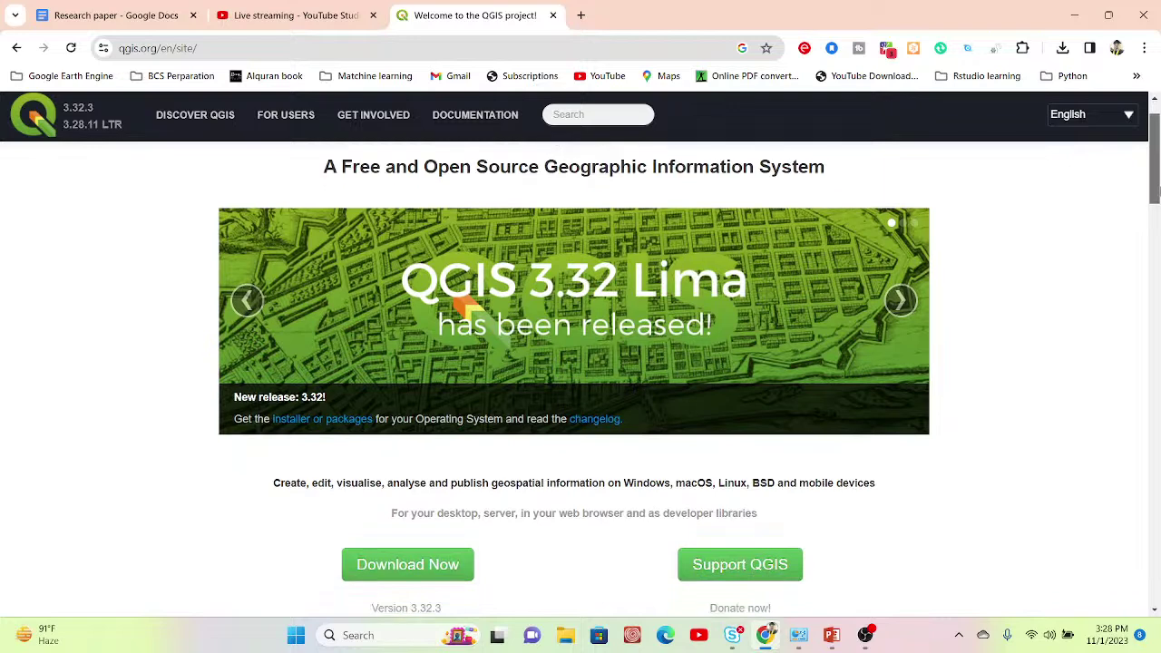
pyautogui.moveTo(1154, 192); pyautogui.dragTo(1154, 213)
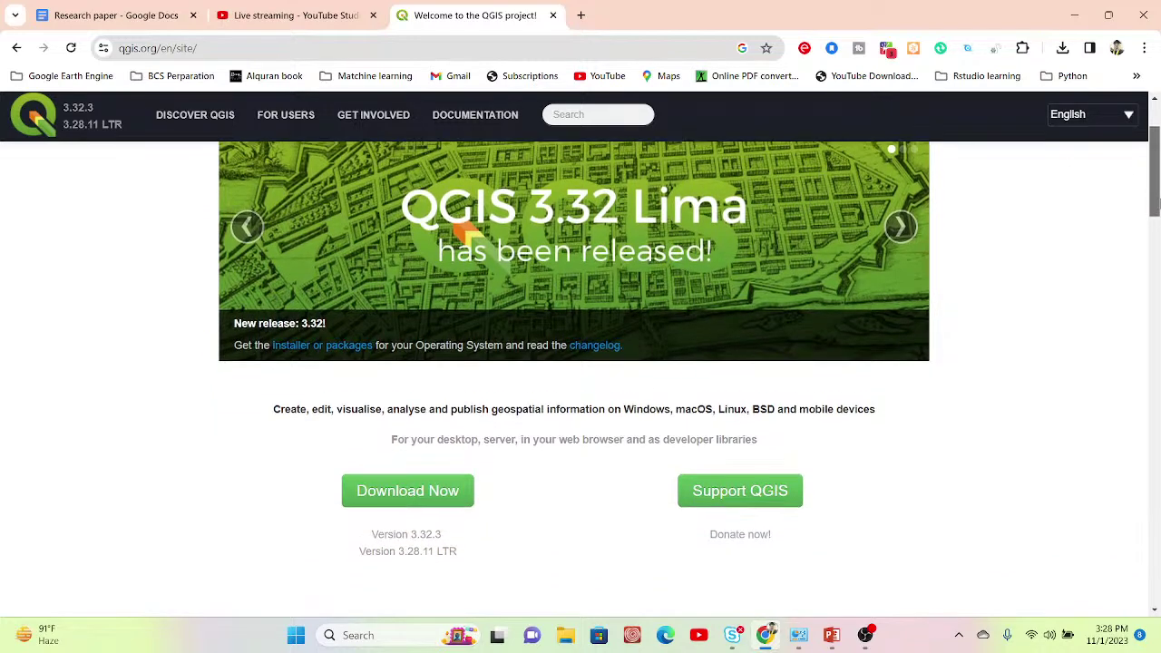
pyautogui.click(401, 492)
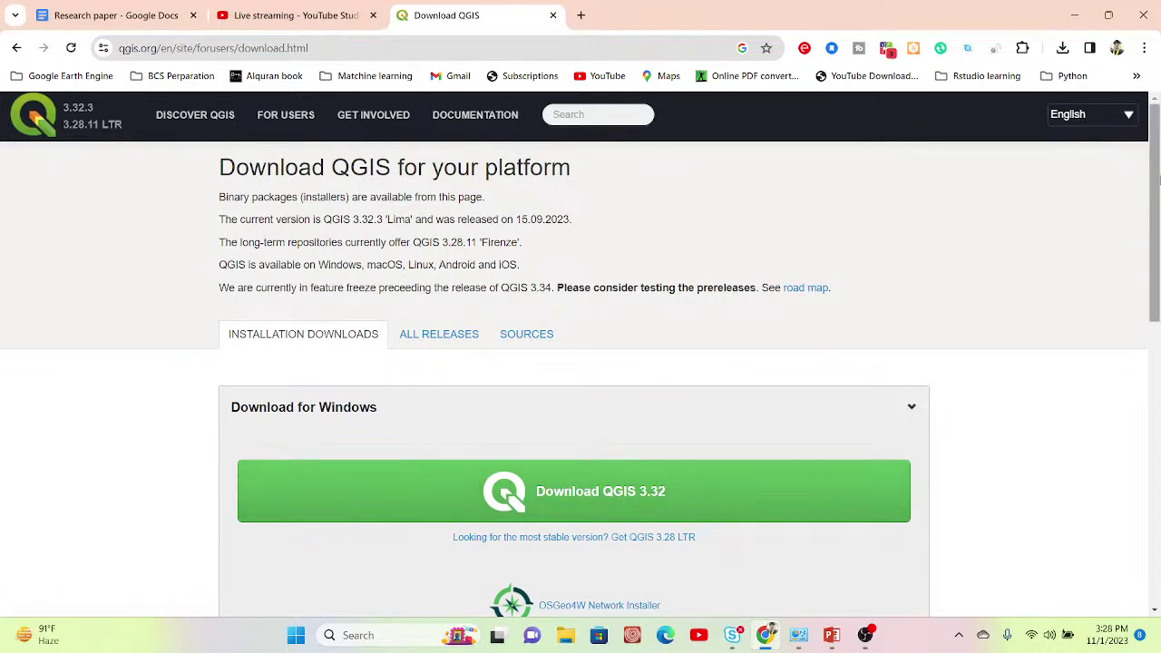
pyautogui.moveTo(1156, 190); pyautogui.dragTo(1158, 210)
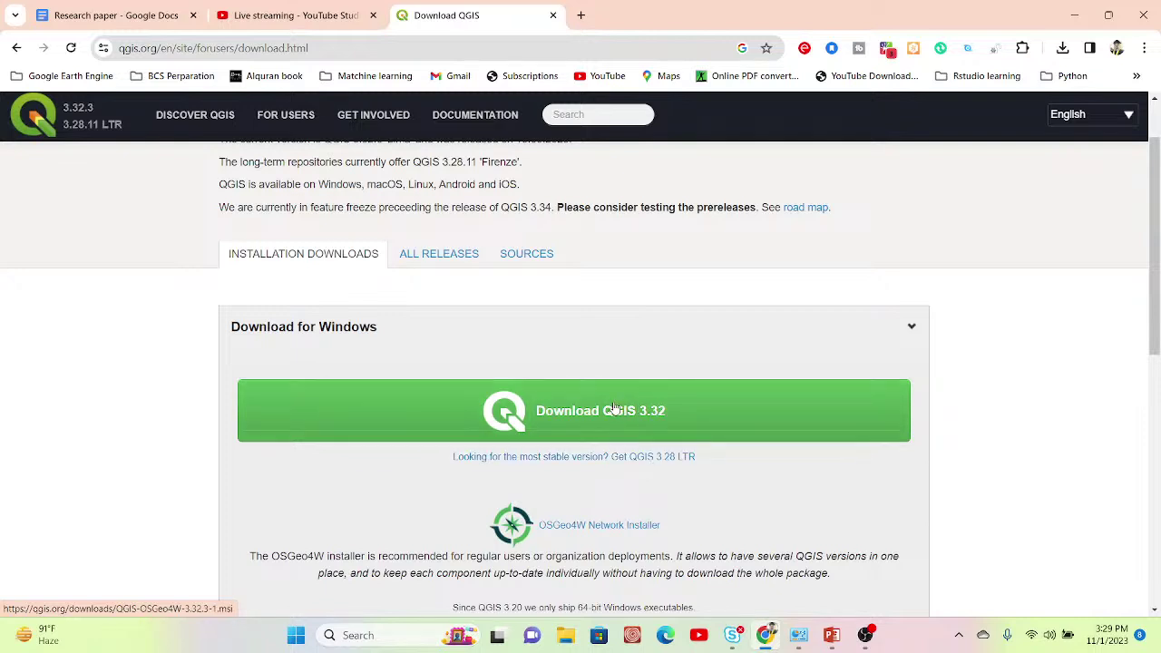
pyautogui.click(669, 461)
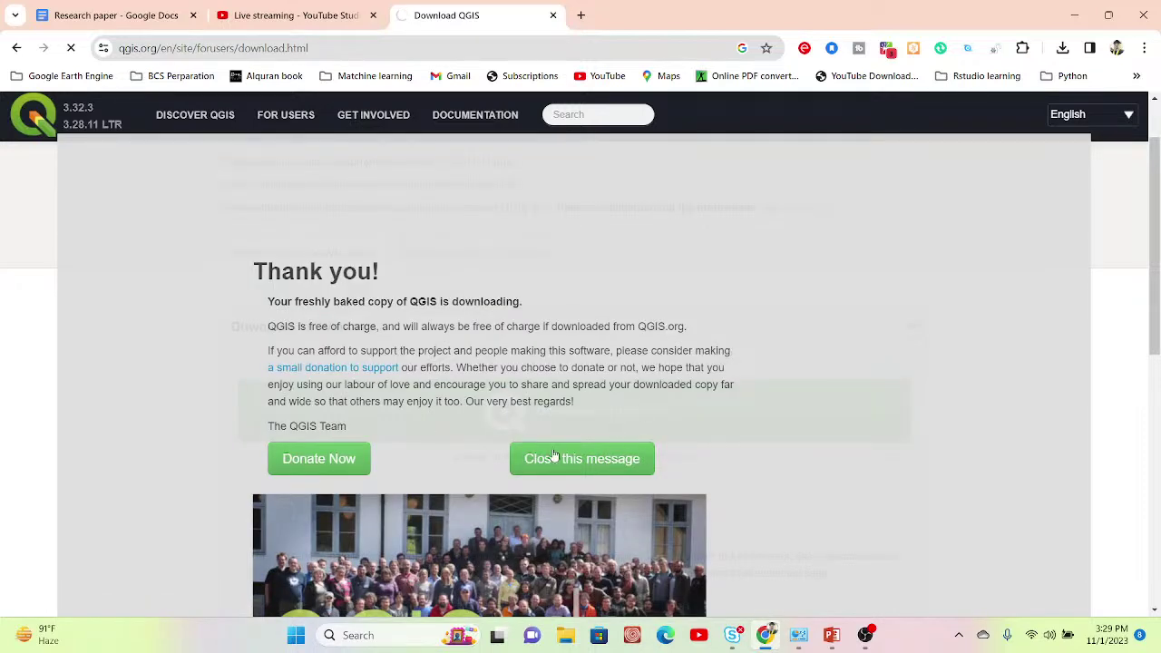
# Step: Pause the new installer download and show the earlier downloaded QGIS-OSGeo4W-3.28.11-1.msi in its folder
pyautogui.click(1062, 48)
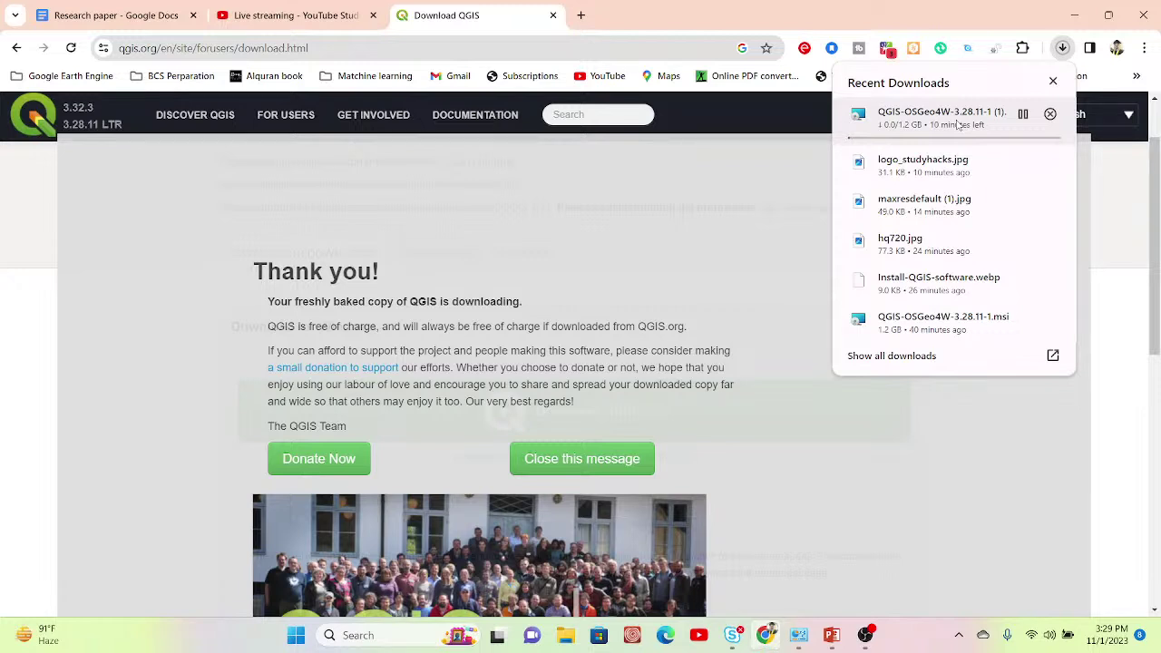
pyautogui.click(1022, 115)
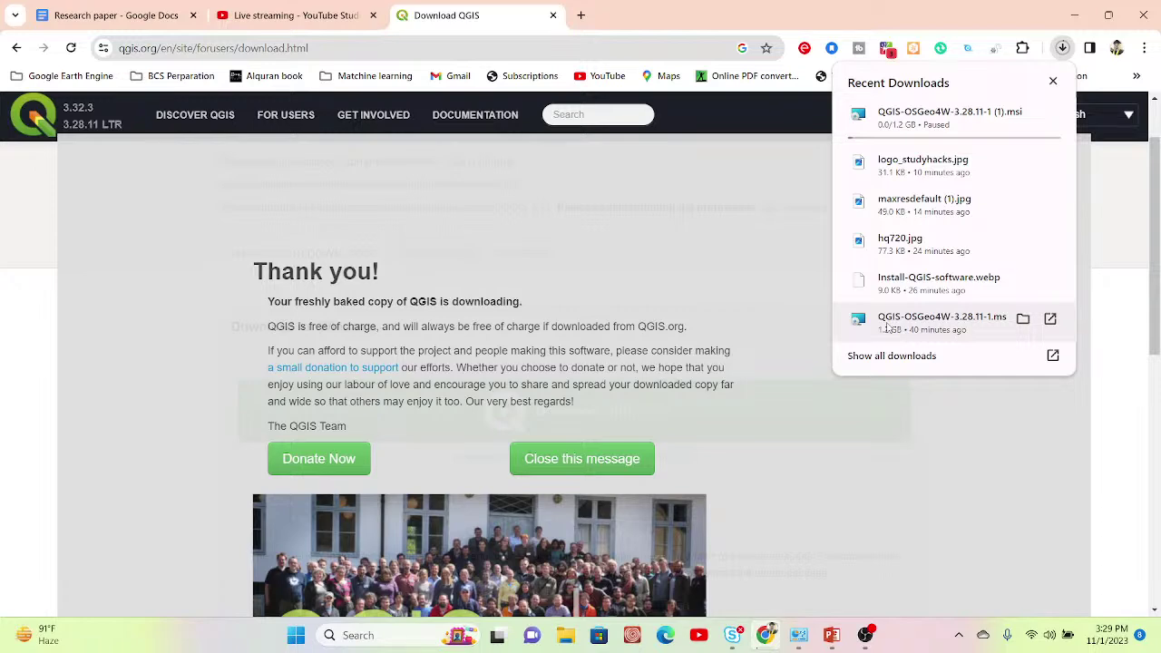
pyautogui.click(1023, 318)
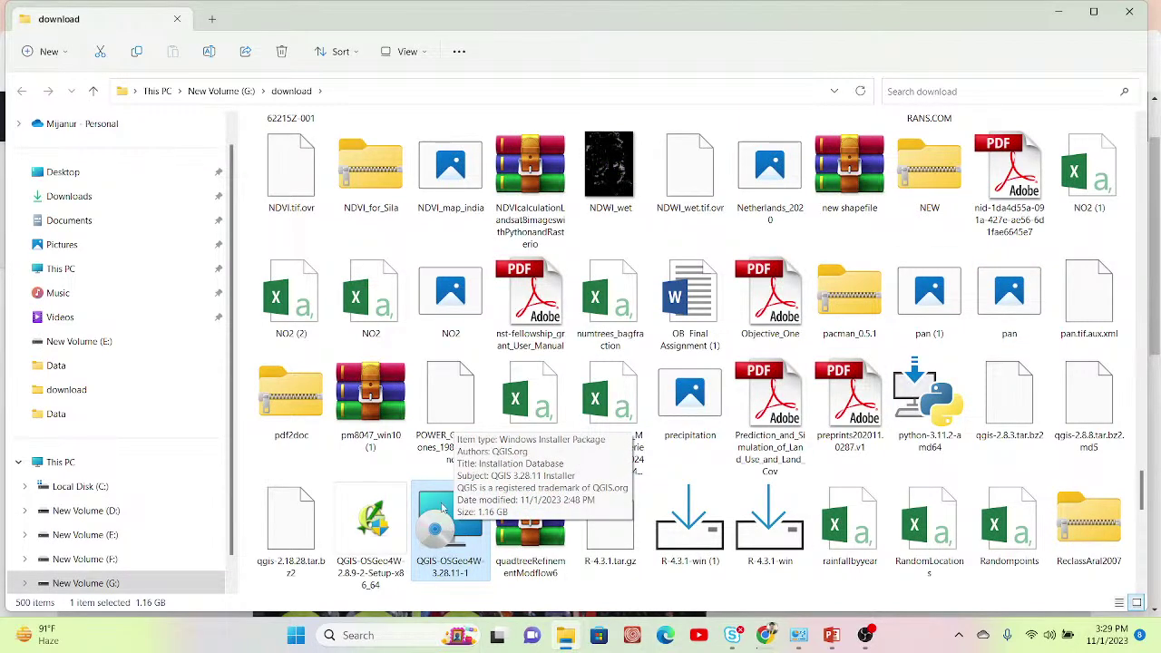
# Step: Run the QGIS-OSGeo4W-3.28.11-1 installer from the download folder
pyautogui.rightClick(435, 515)
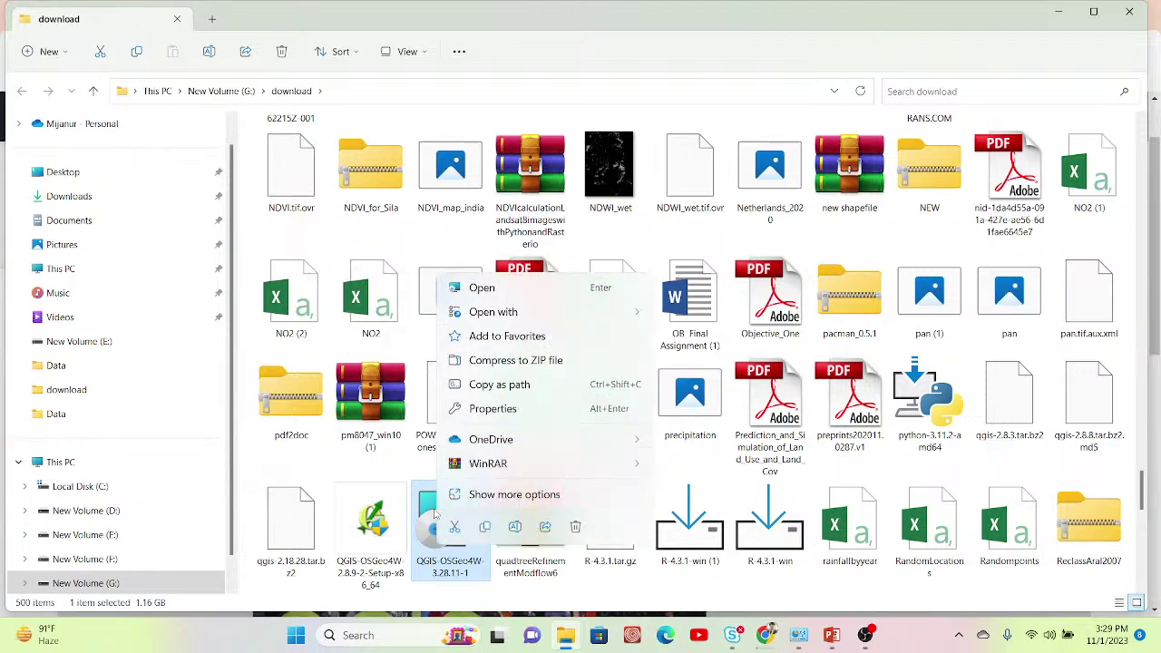
pyautogui.click(445, 572)
pyautogui.rightClick(445, 571)
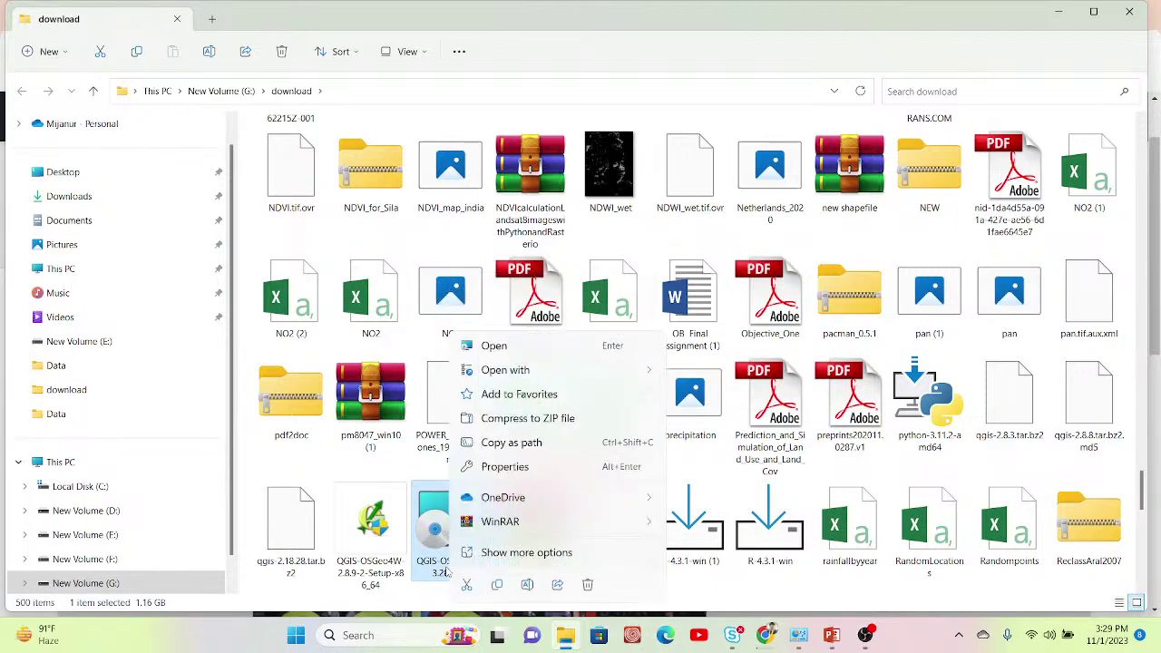
pyautogui.click(499, 345)
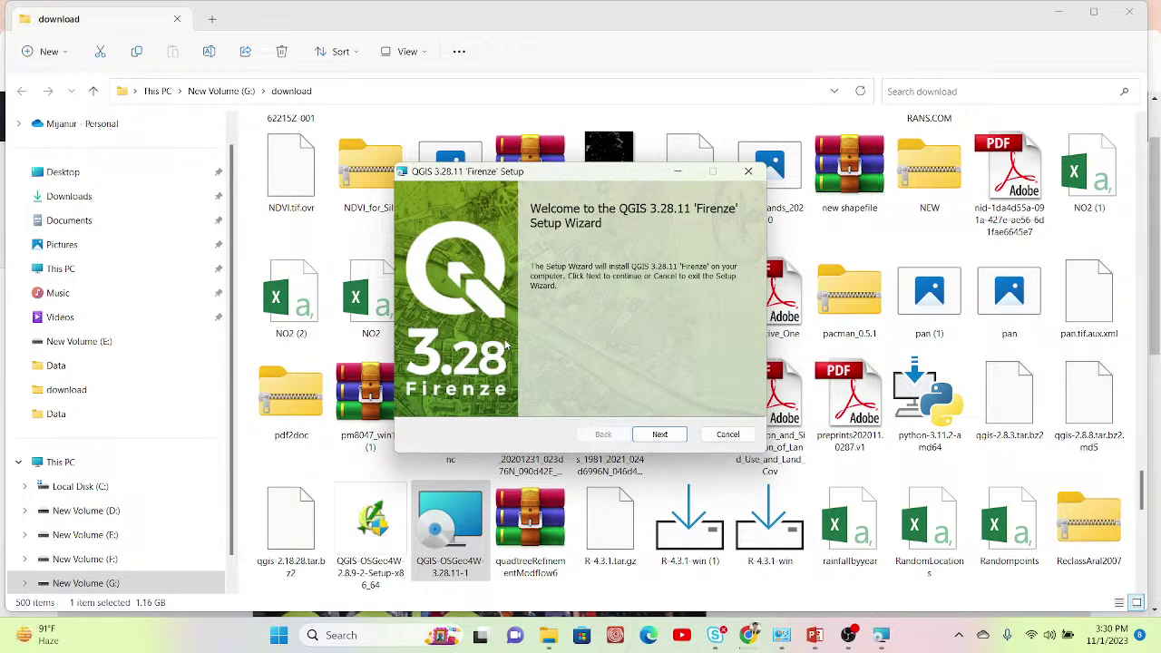
# Step: Accept the license agreement, keep the default destination C:\Program Files\QGIS 3.28.11\ with both shortcut options, and start the installation
pyautogui.click(675, 434)
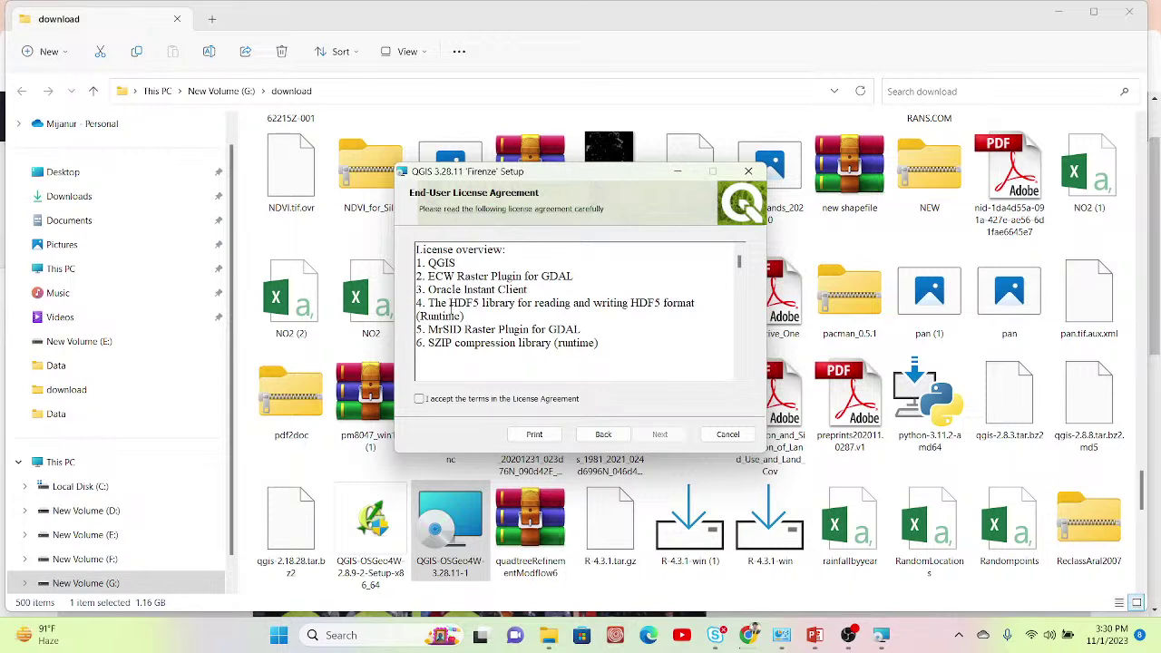
pyautogui.click(419, 399)
pyautogui.click(660, 435)
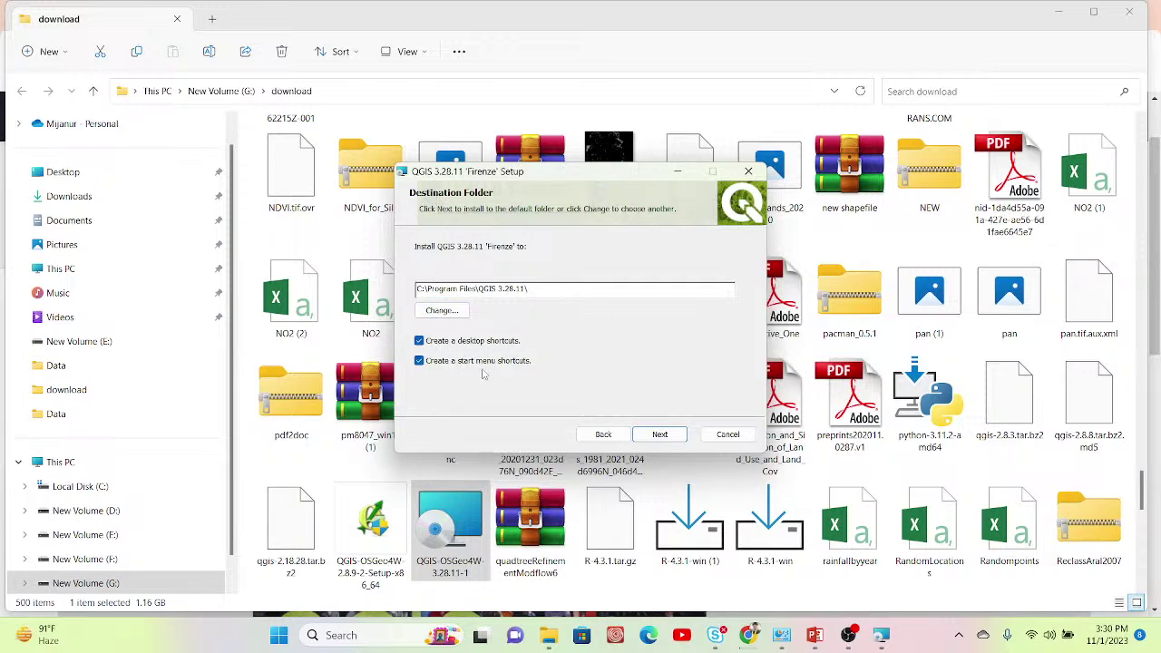
pyautogui.click(653, 436)
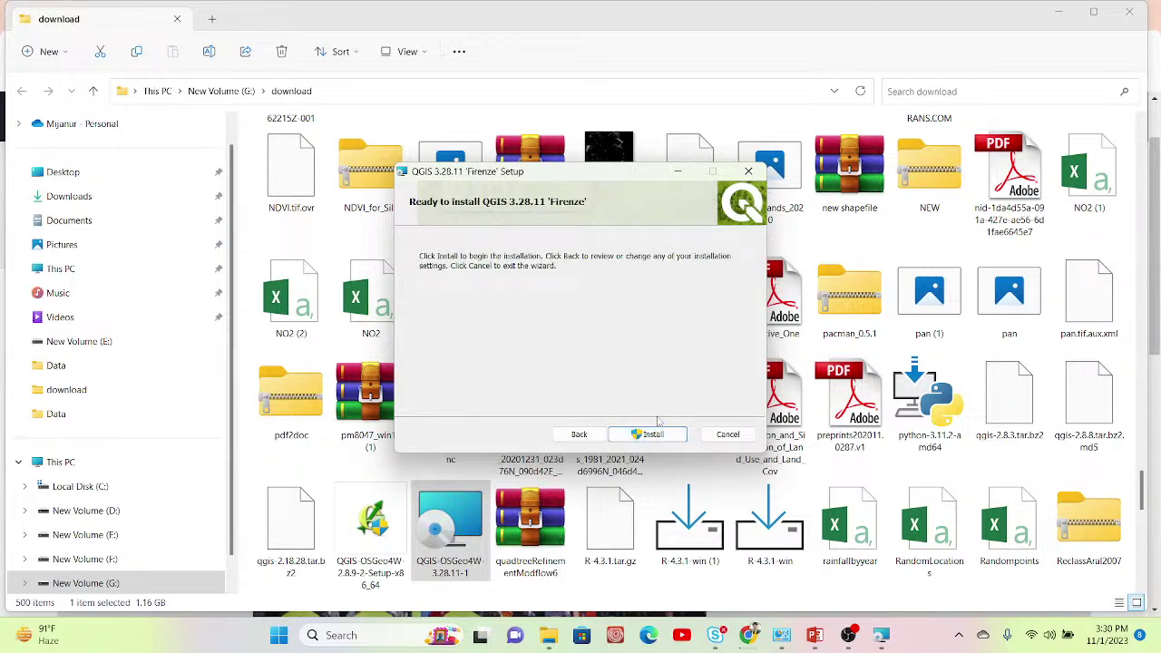
pyautogui.click(656, 436)
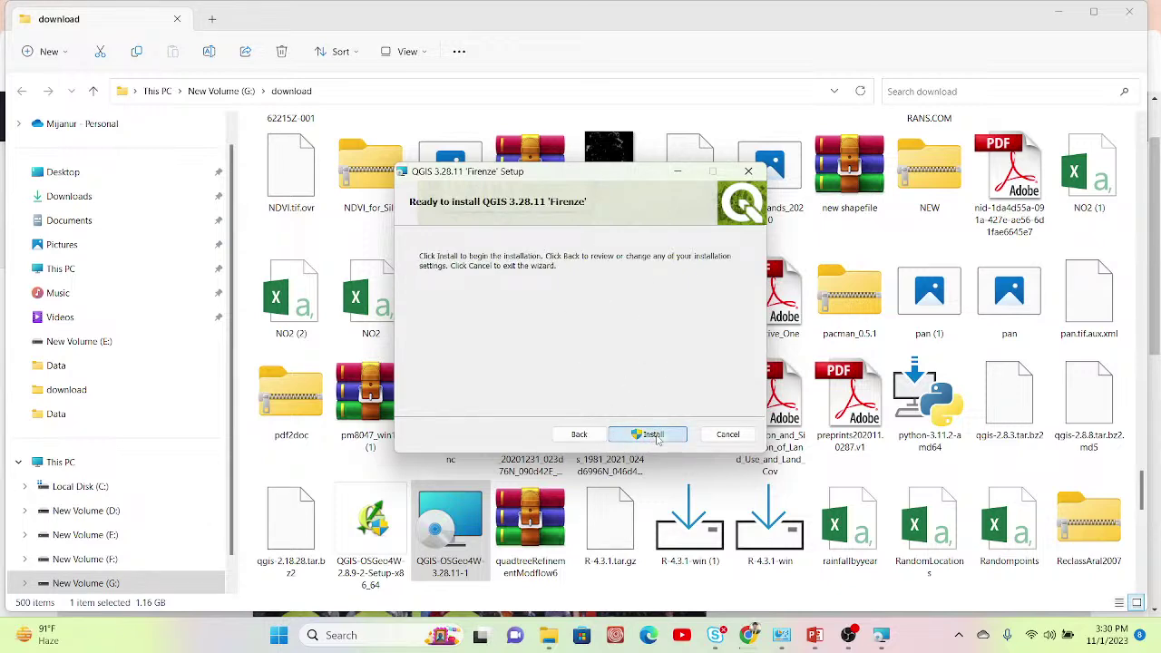
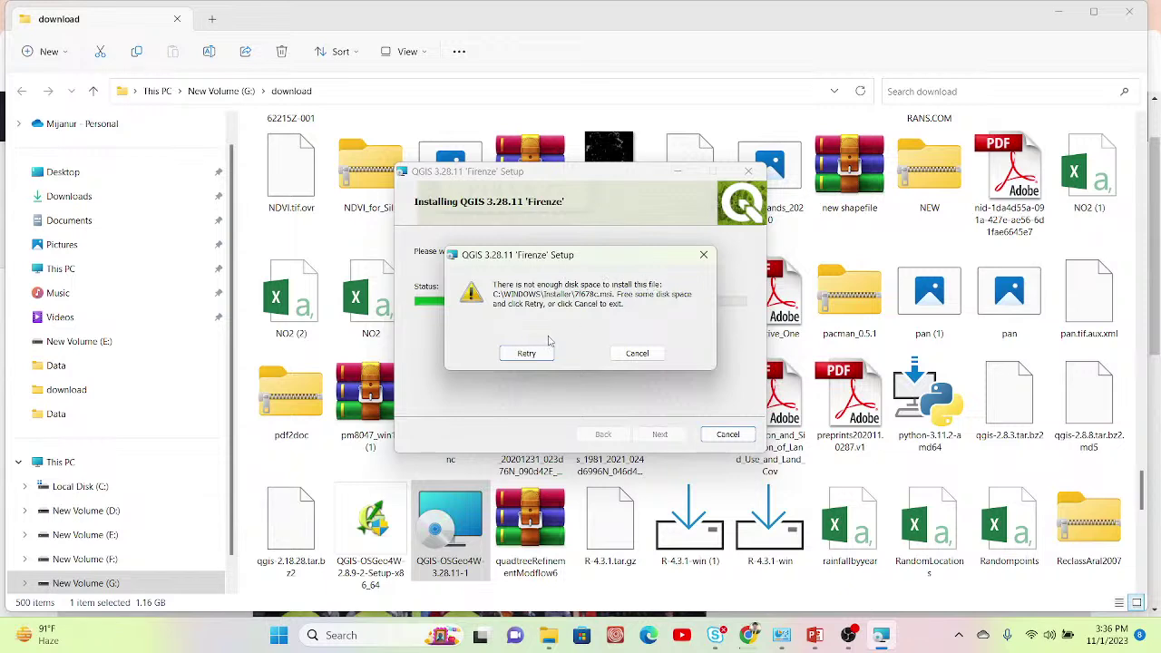
# Step: Free disk space by deleting all files in the Downloads folder dated earlier this week and last week
pyautogui.click(241, 237)
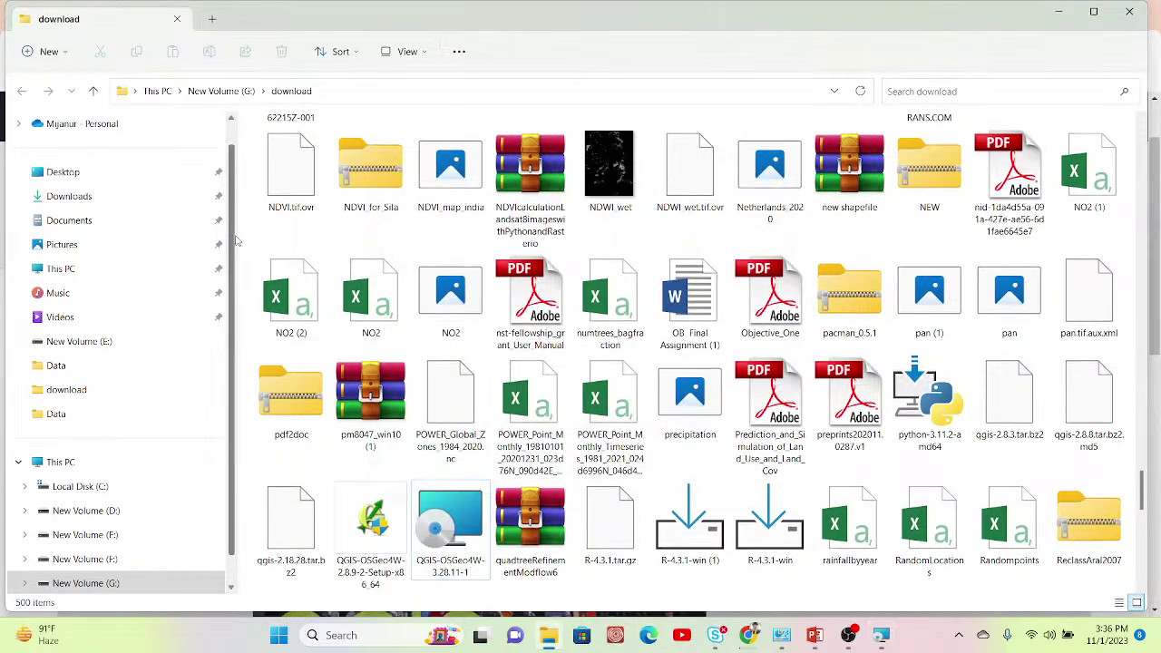
pyautogui.scroll(1, 232, 181)
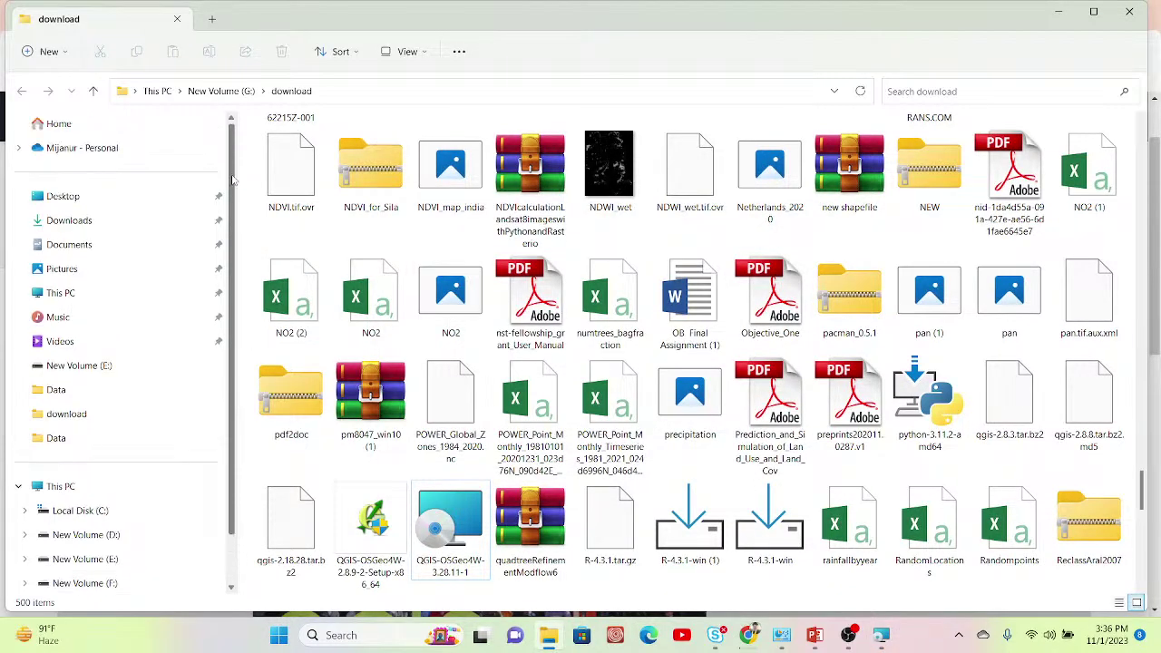
pyautogui.click(73, 223)
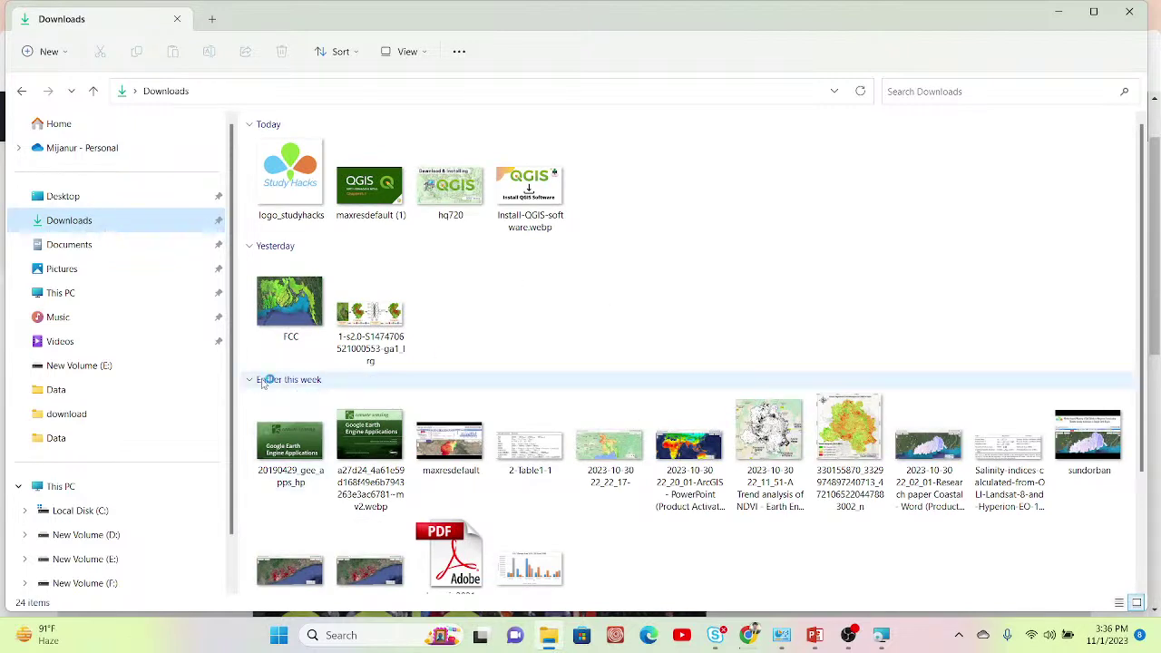
pyautogui.moveTo(242, 391); pyautogui.dragTo(1159, 641)
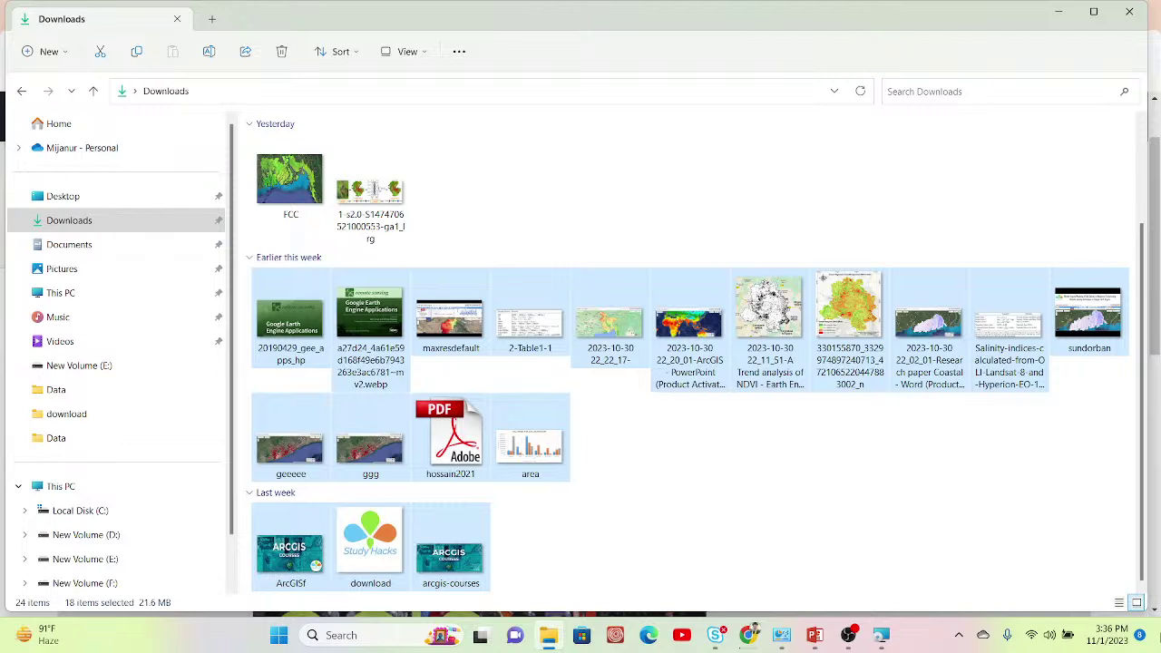
pyautogui.press('Delete')
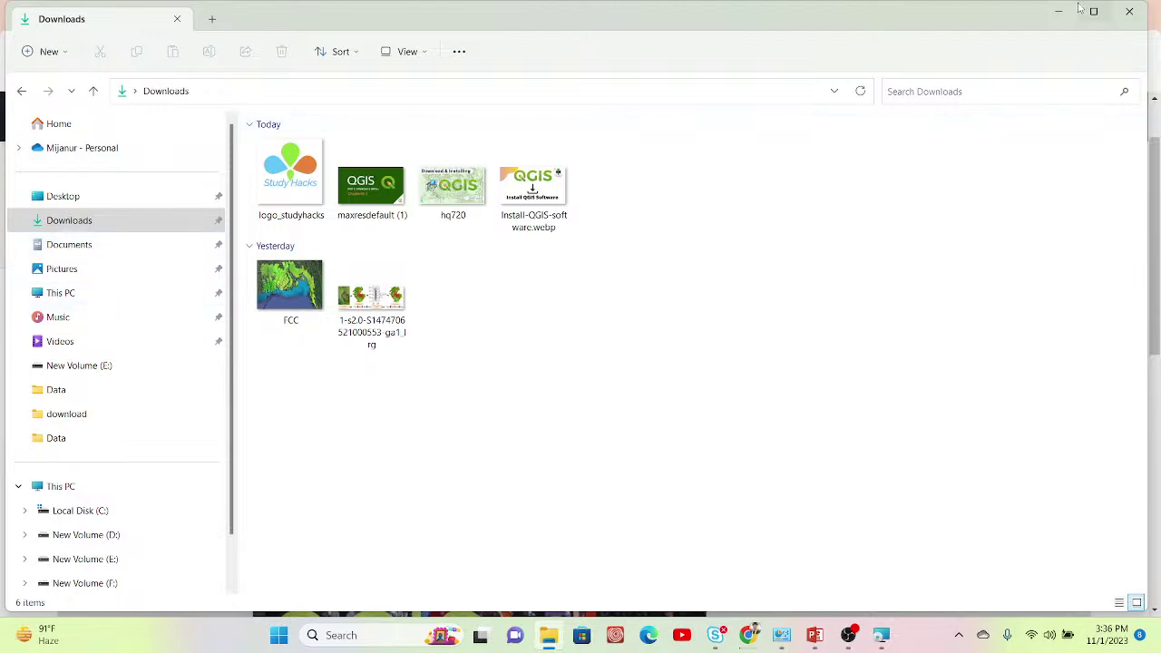
# Step: Return to the QGIS setup wizard and retry the installation from the disk space warning
pyautogui.moveTo(756, 640)
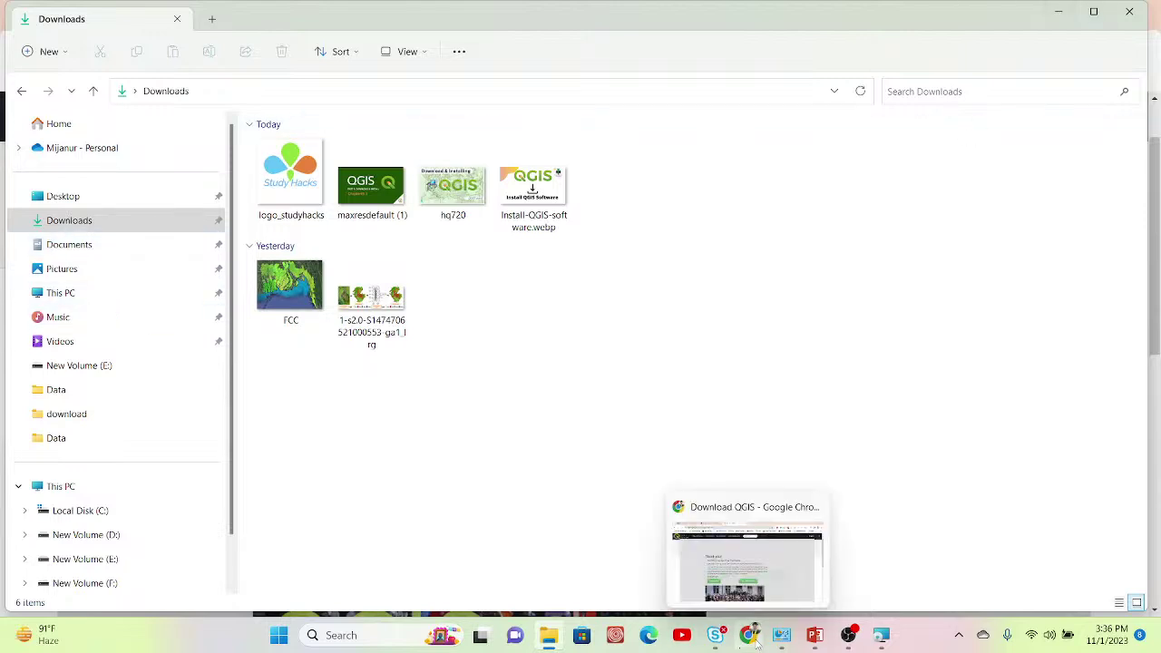
pyautogui.moveTo(881, 636)
pyautogui.click(886, 576)
pyautogui.click(526, 353)
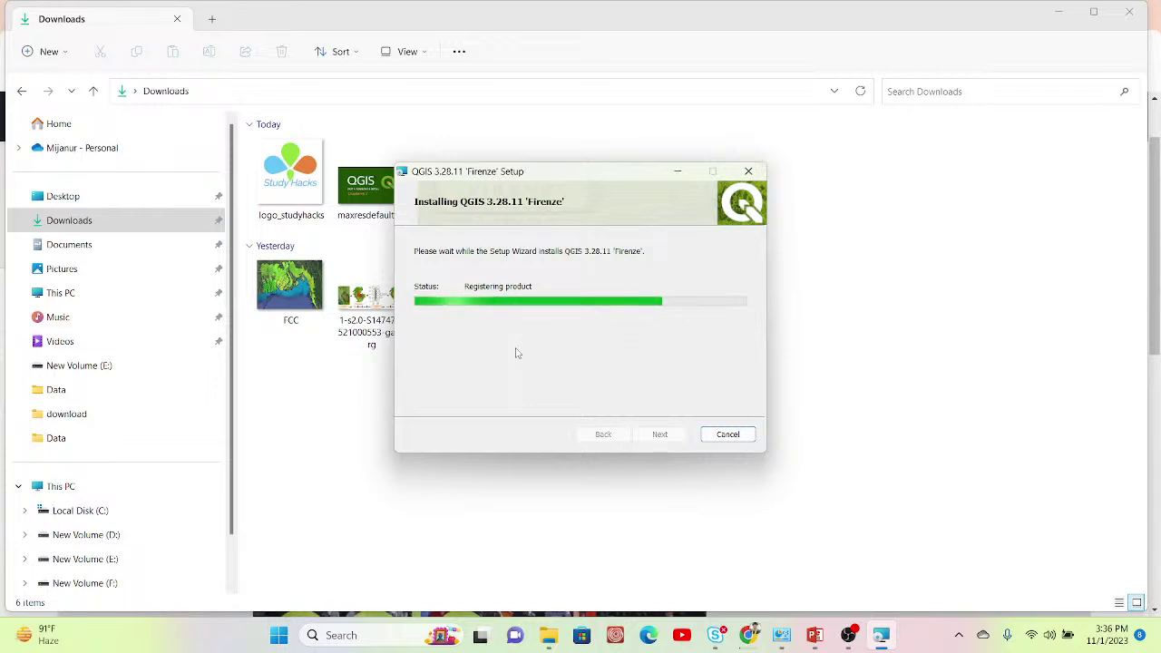
# Step: Delete the block of files from croped-landsat through Rplot06 at the end of the Documents folder
pyautogui.click(94, 259)
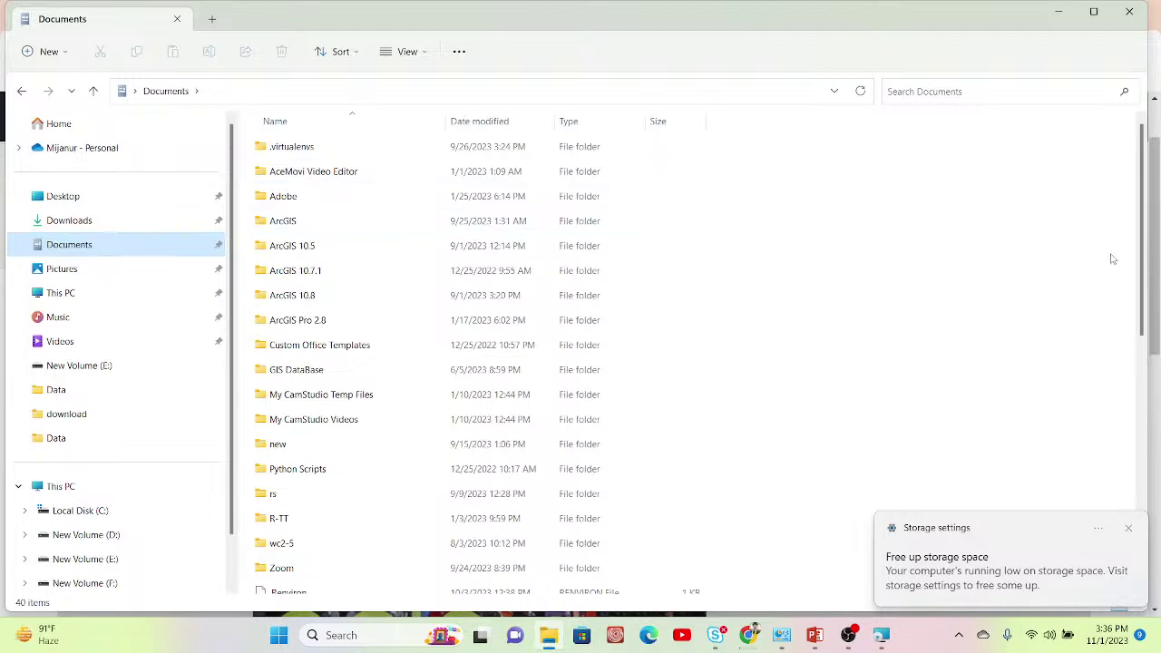
pyautogui.moveTo(1146, 237); pyautogui.dragTo(1132, 585)
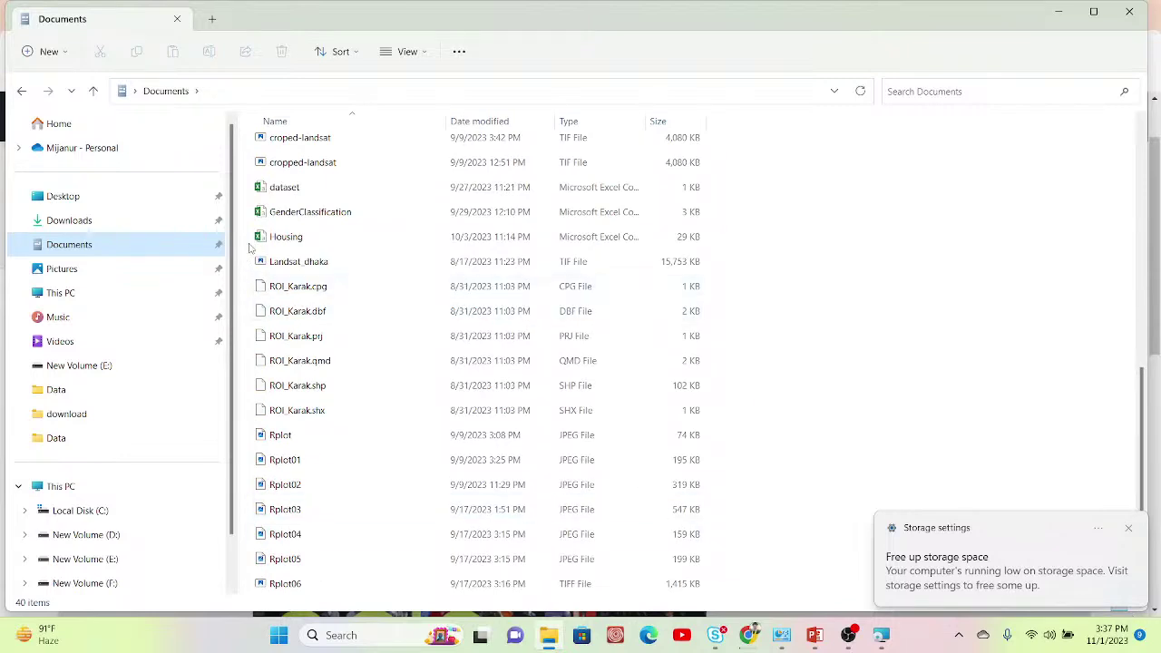
pyautogui.moveTo(244, 142); pyautogui.dragTo(688, 634)
pyautogui.rightClick(634, 484)
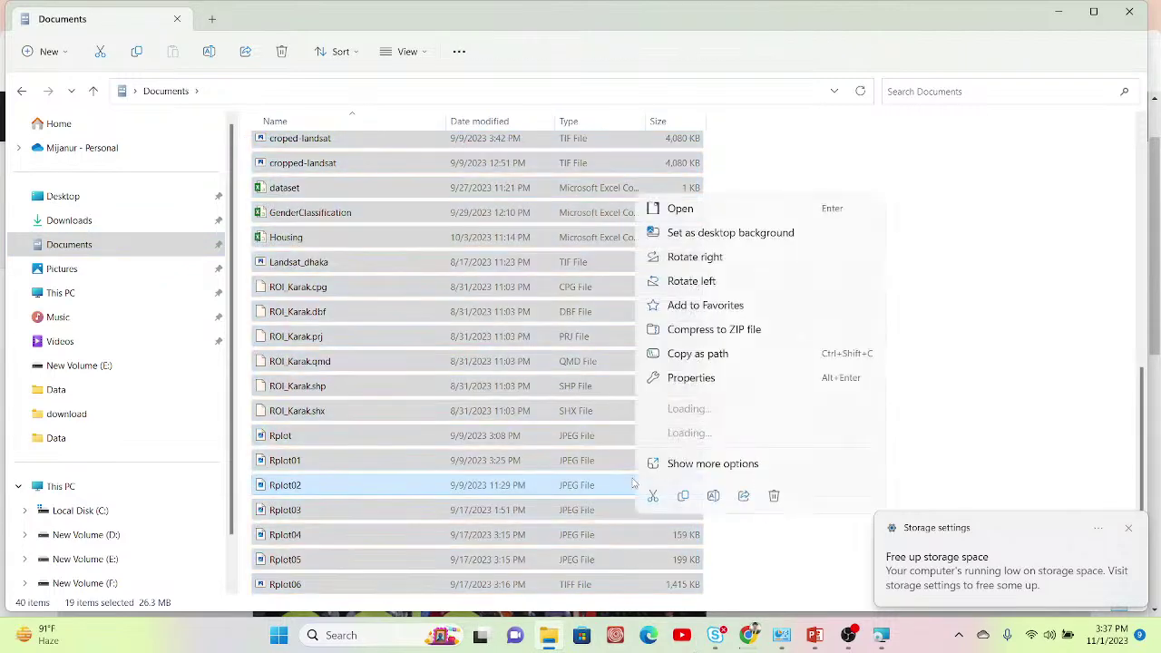
pyautogui.click(774, 497)
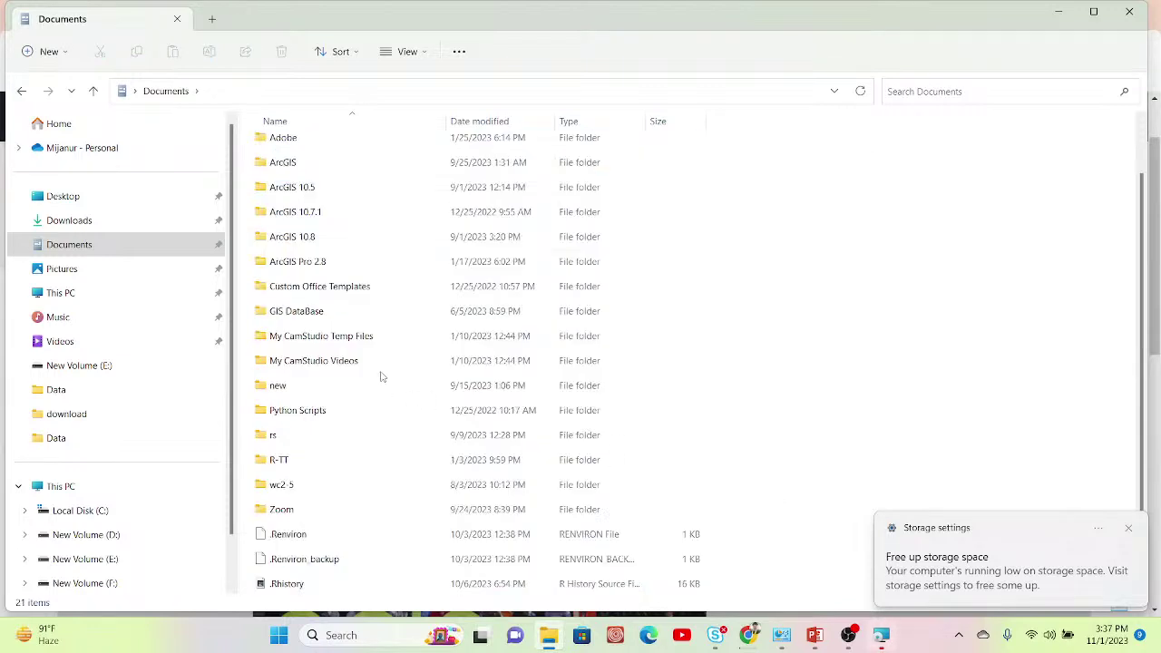
# Step: Delete the Zoom folder from Documents and bring the QGIS setup wizard back to the front
pyautogui.rightClick(289, 519)
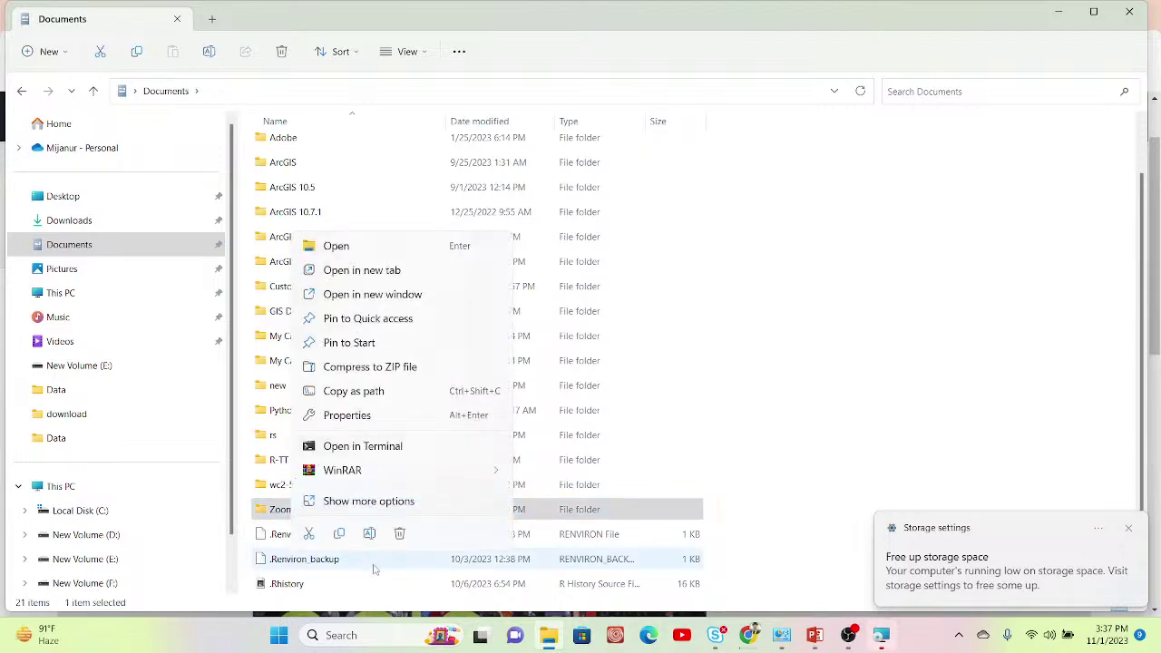
pyautogui.click(399, 533)
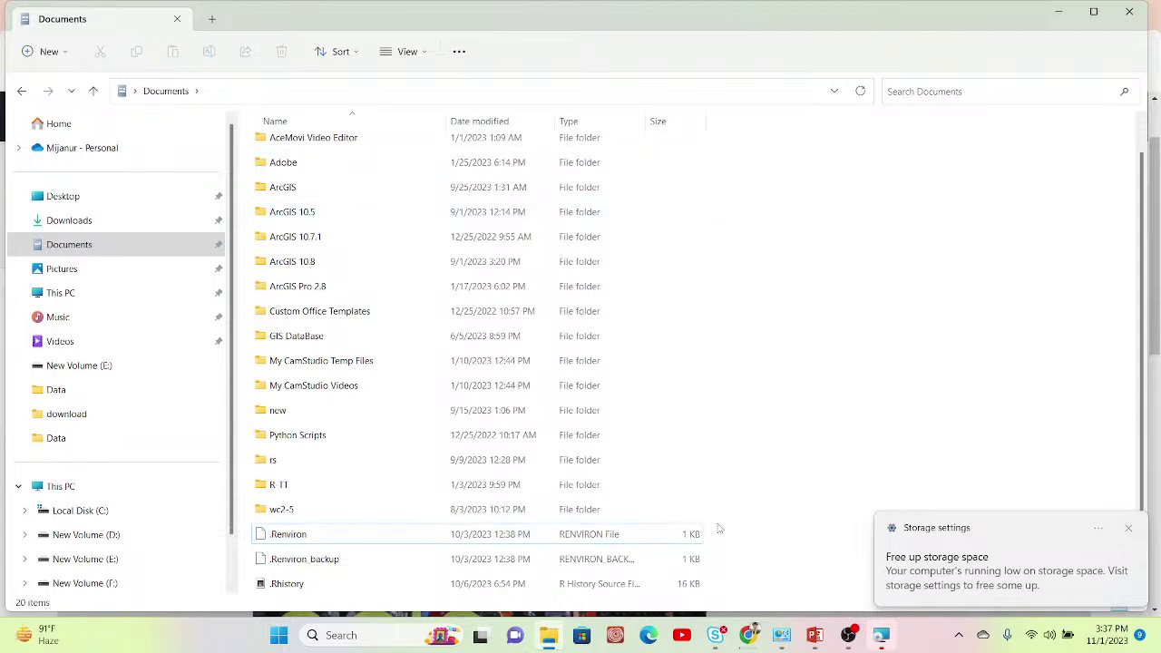
pyautogui.click(881, 635)
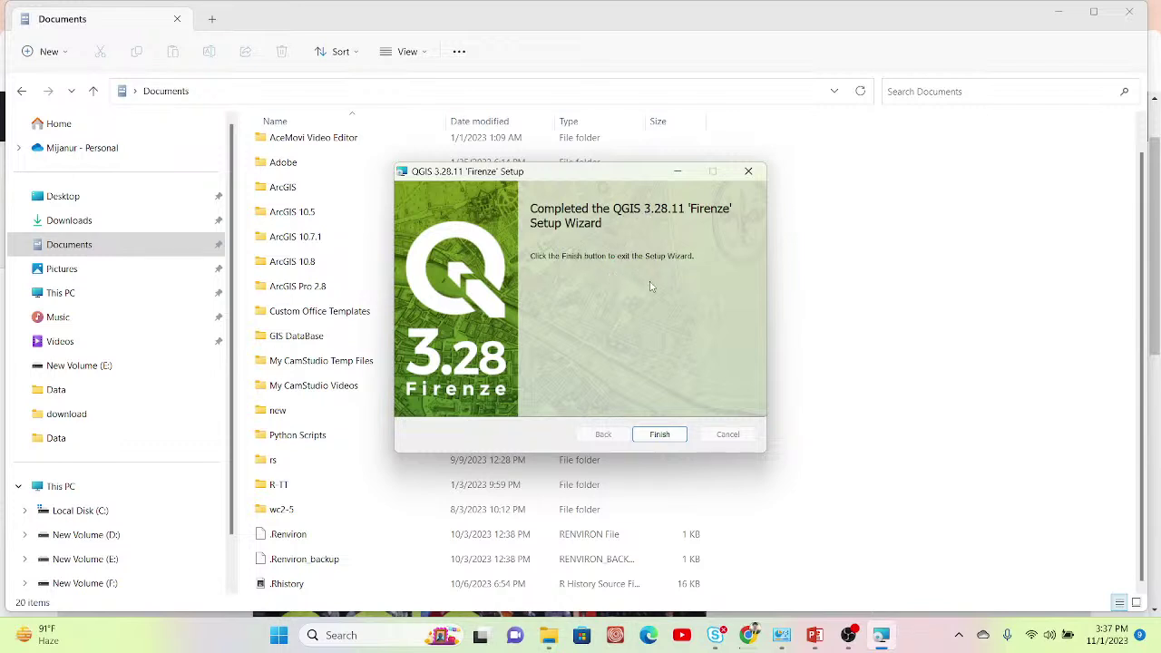
# Step: Exit the completed QGIS setup wizard and launch QGIS Desktop 3.28.11 by searching Windows for it
pyautogui.click(660, 434)
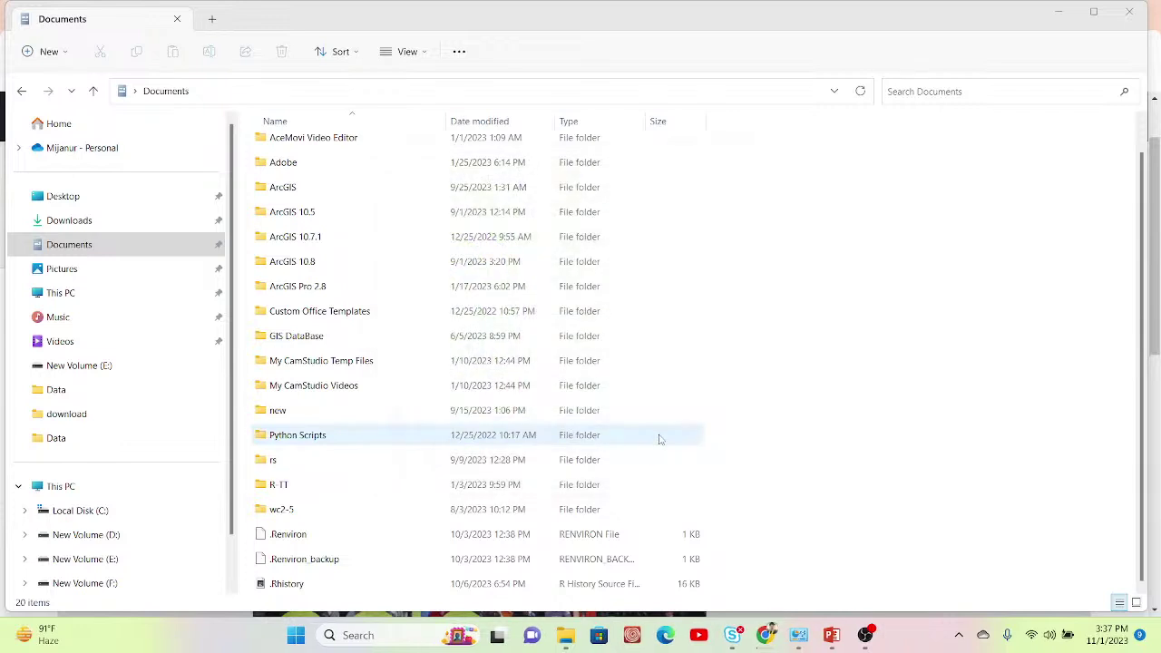
pyautogui.click(380, 638)
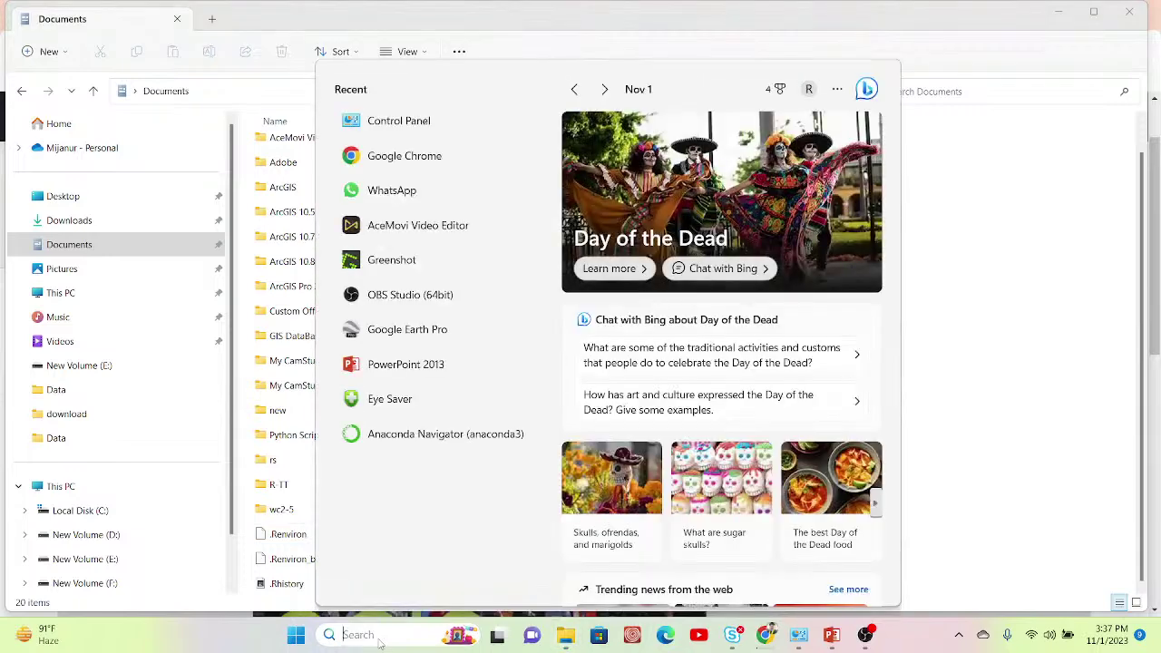
pyautogui.write('QGIS 3.28.11')
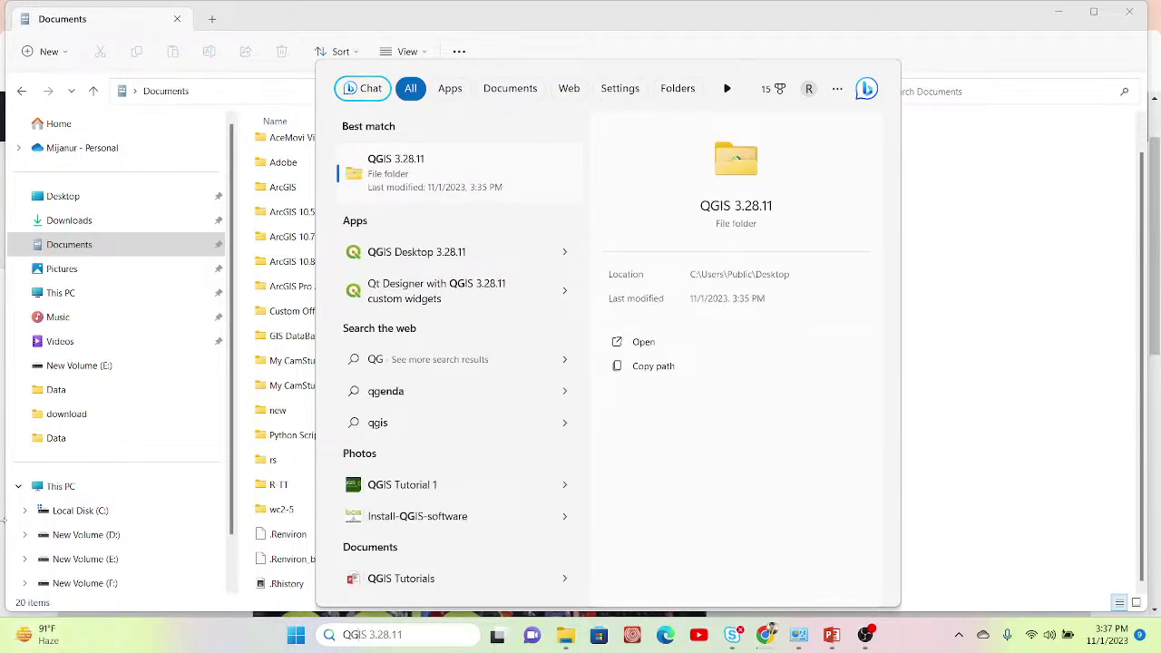
pyautogui.click(434, 254)
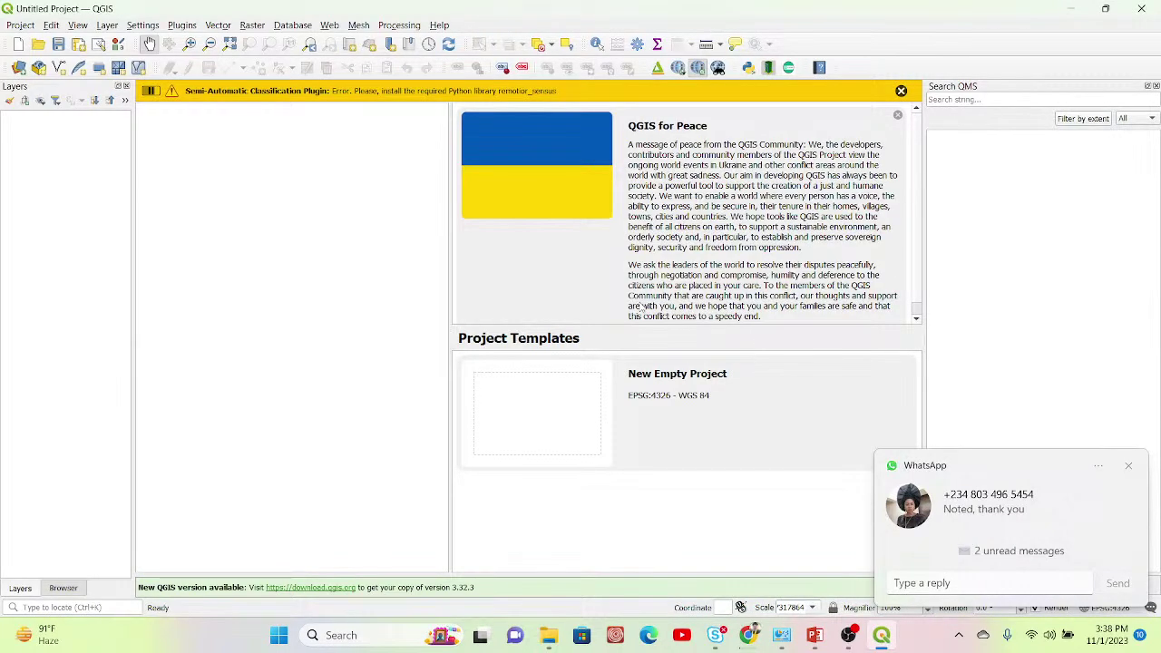
# Step: Create a new empty project from the EPSG:4326 - WGS 84 template and dismiss the Semi-Automatic Classification Plugin error message
pyautogui.click(532, 388)
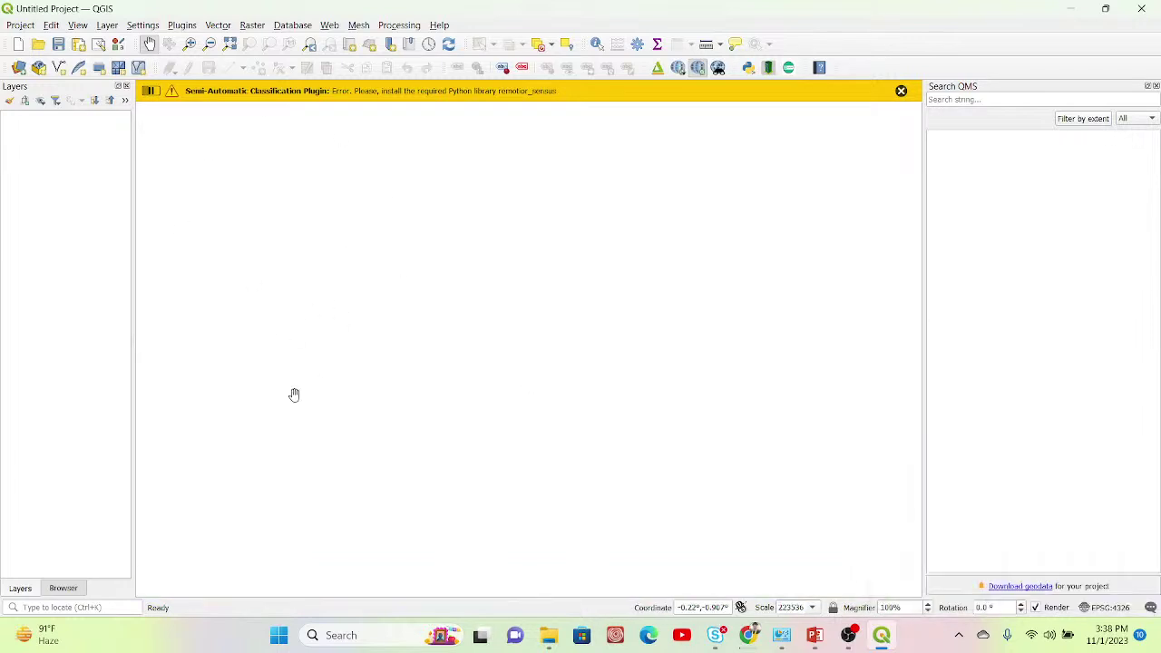
pyautogui.click(901, 90)
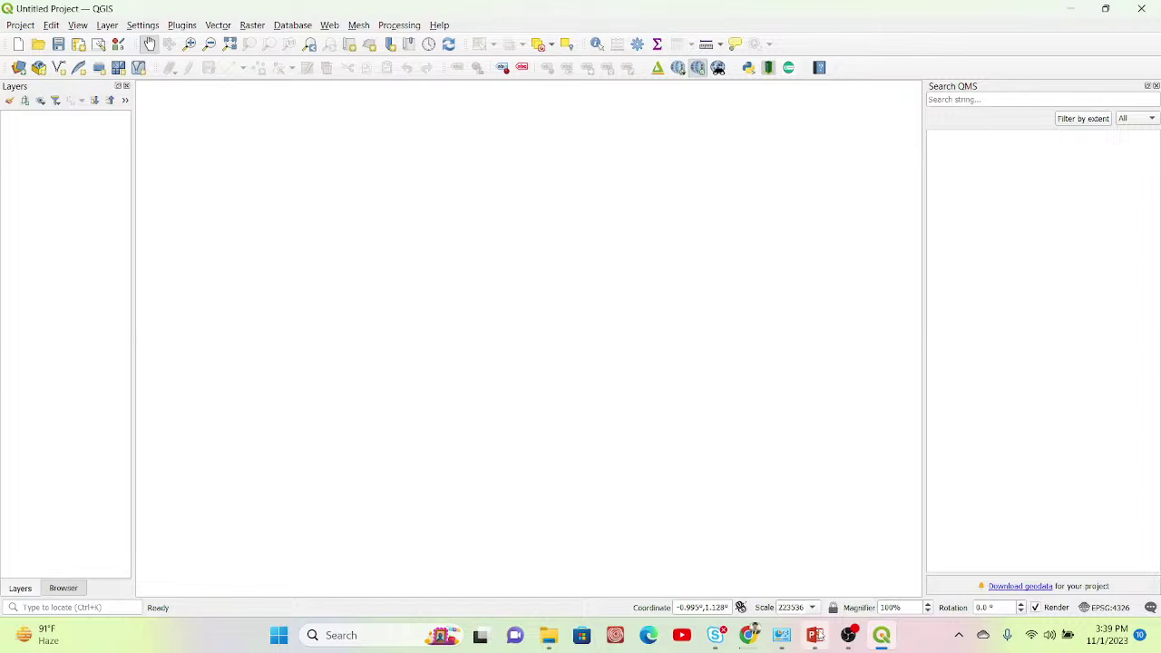
# Step: Switch to the QGIS Tutorials presentation in PowerPoint and start its slide show
pyautogui.moveTo(816, 635)
pyautogui.click(812, 572)
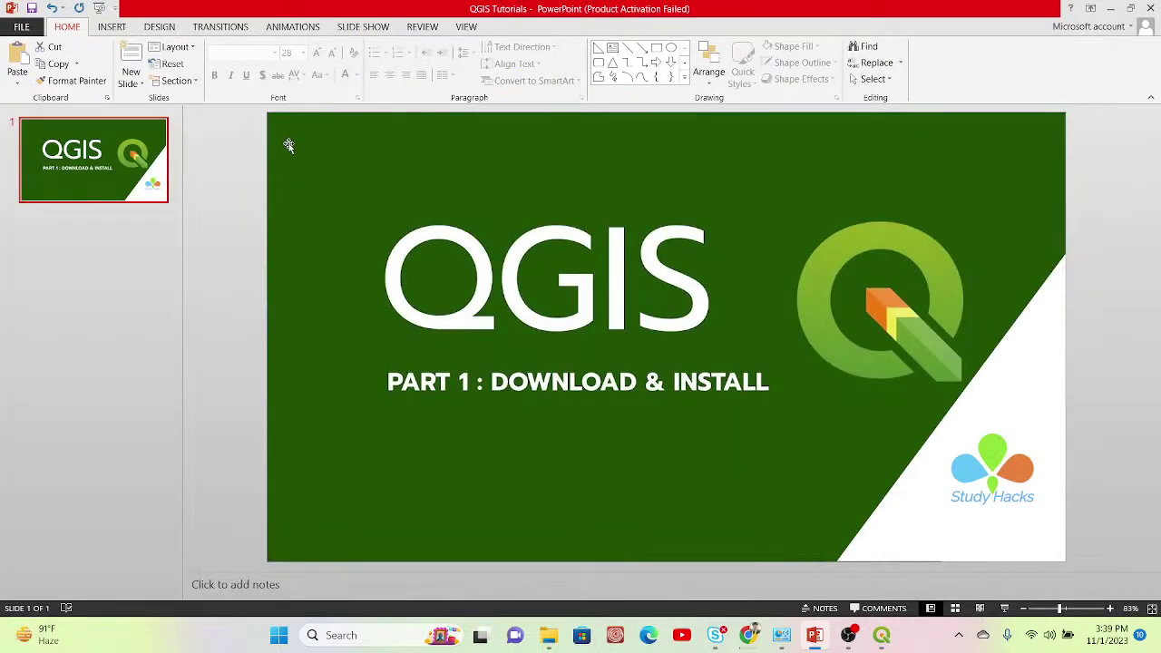
pyautogui.click(100, 8)
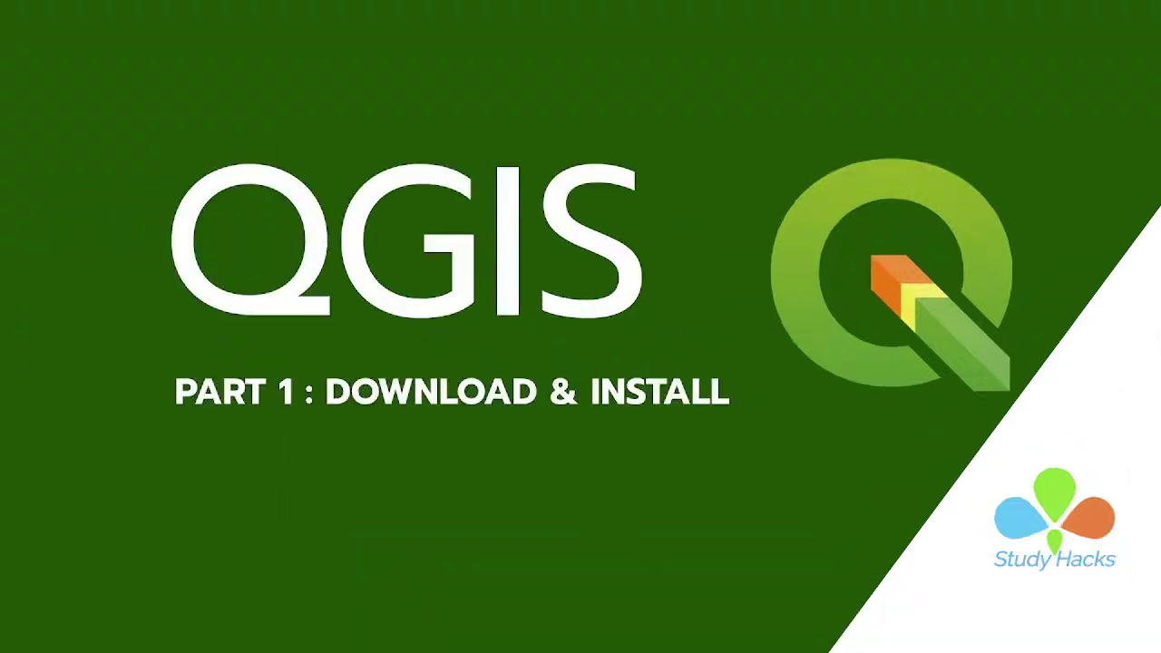